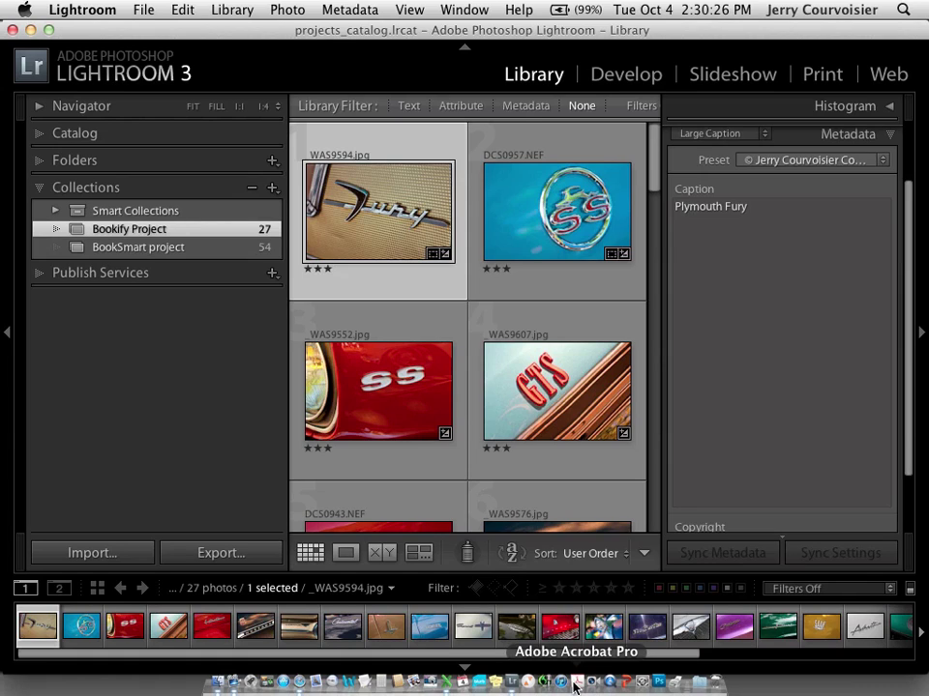
Edit the Plymouth Fury photo's caption, then export the Bookify Project collection as a Blurb book.
left_click(788, 332)
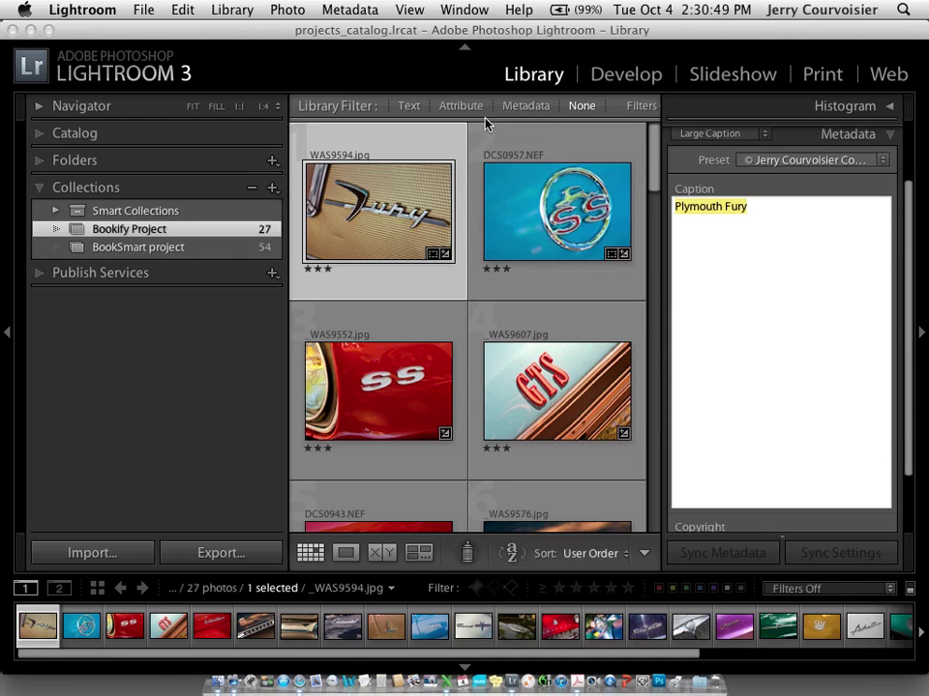
key("Return")
left_click(779, 245)
mouse_move(556, 211)
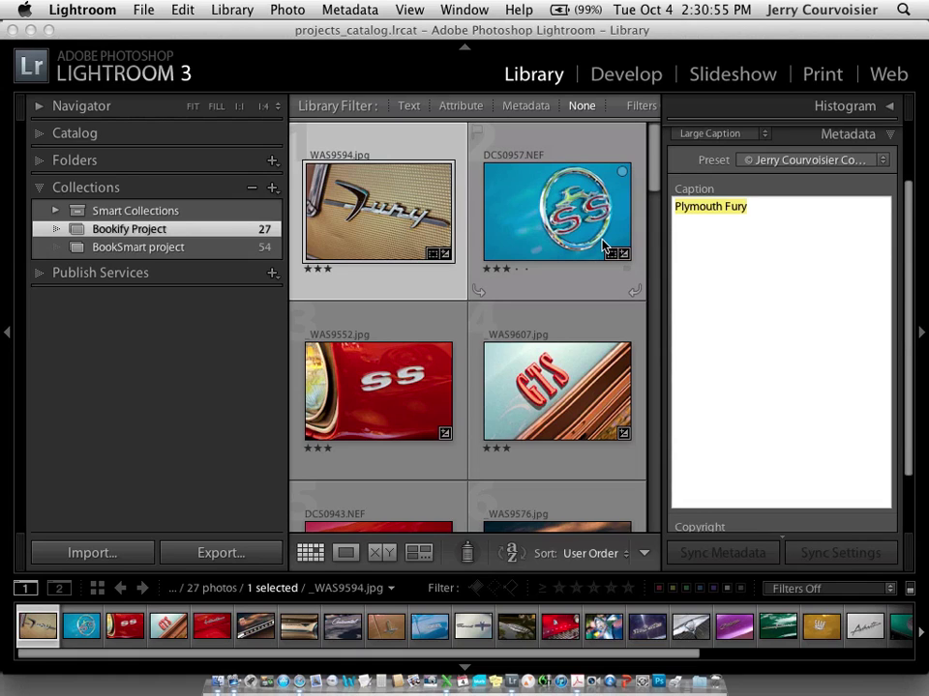
mouse_move(600, 244)
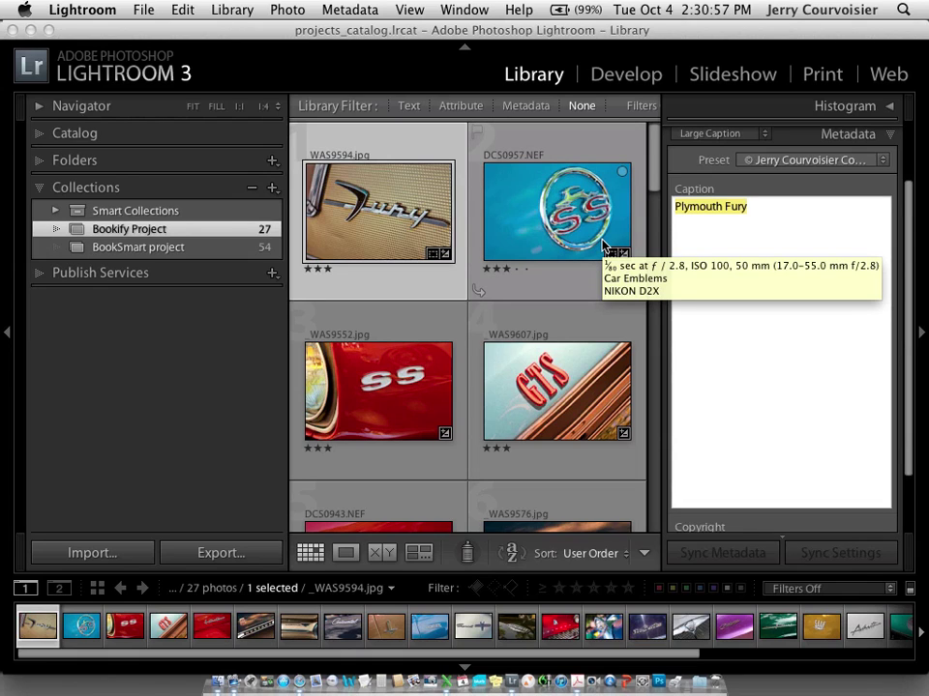
left_click(228, 552)
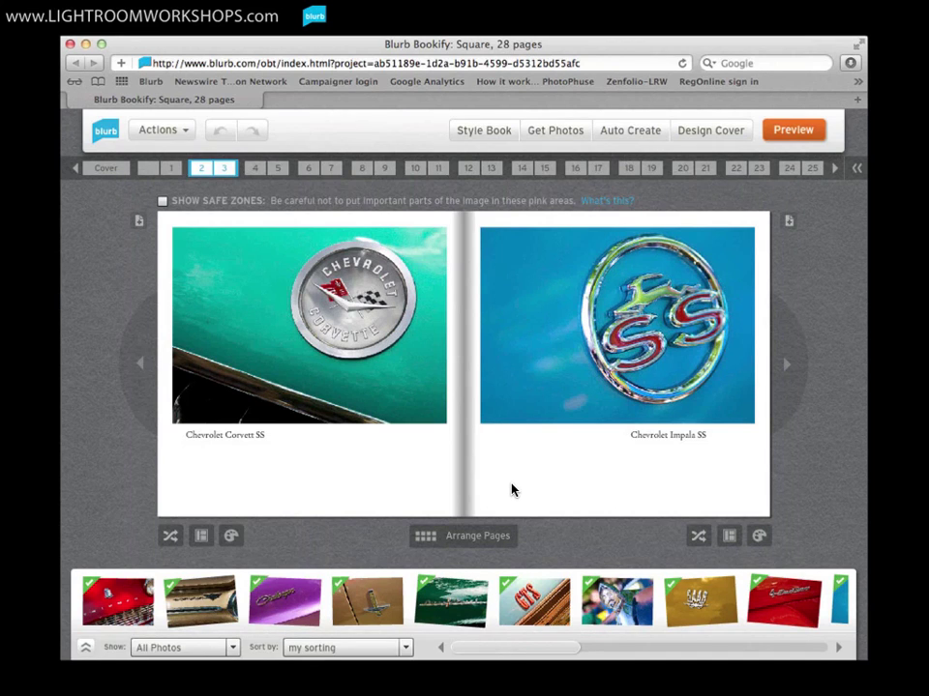
Advance to the next captioned spread of the 28-page car emblem book.
key("Right")
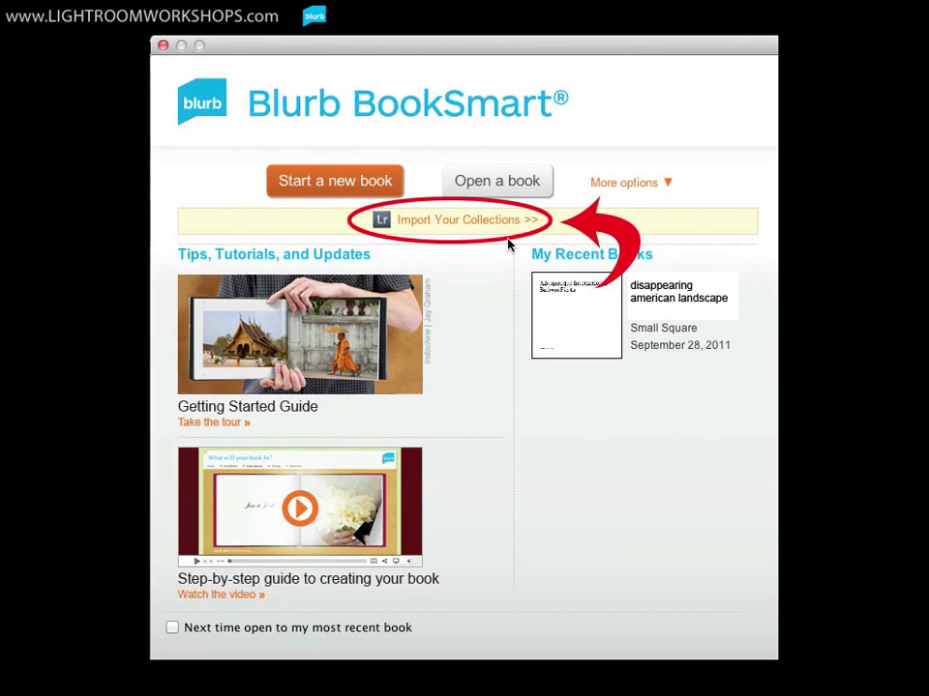
Import the Motels collection as a Small Square book titled 'The Disappearing American Landscape'.
left_click(407, 230)
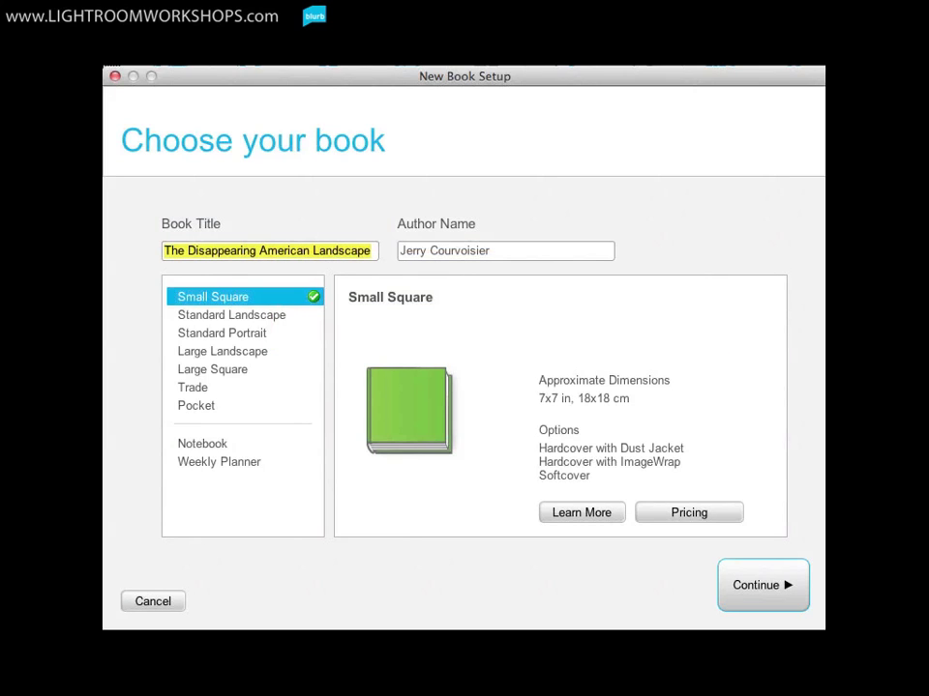
key("Return")
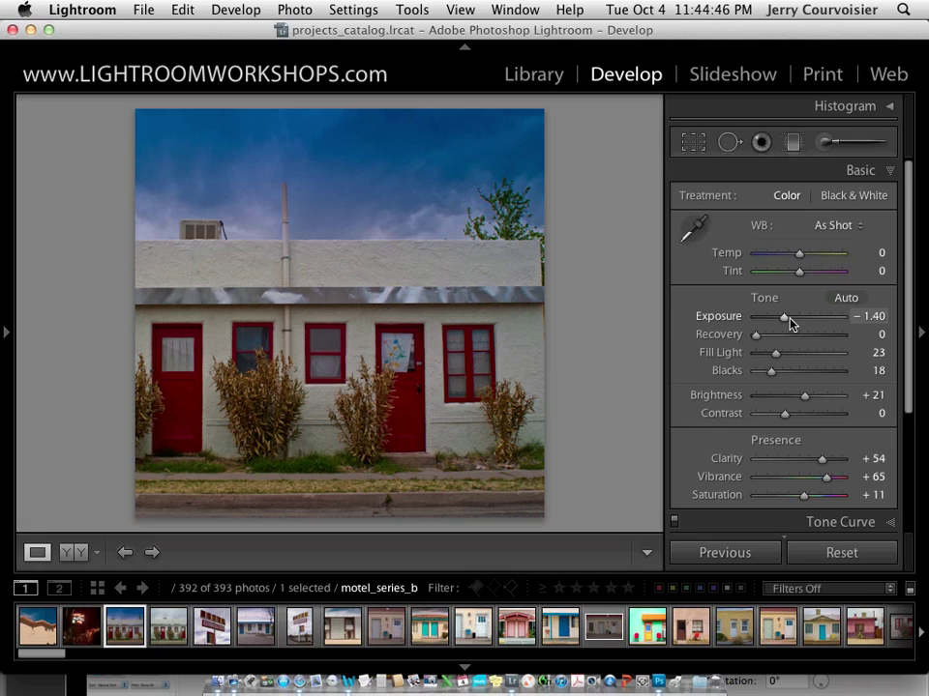
Raise the red-doored motel photo's Exposure to −0.75 and Blacks to 25 in the Basic panel.
left_click_drag(783, 323, 790, 321)
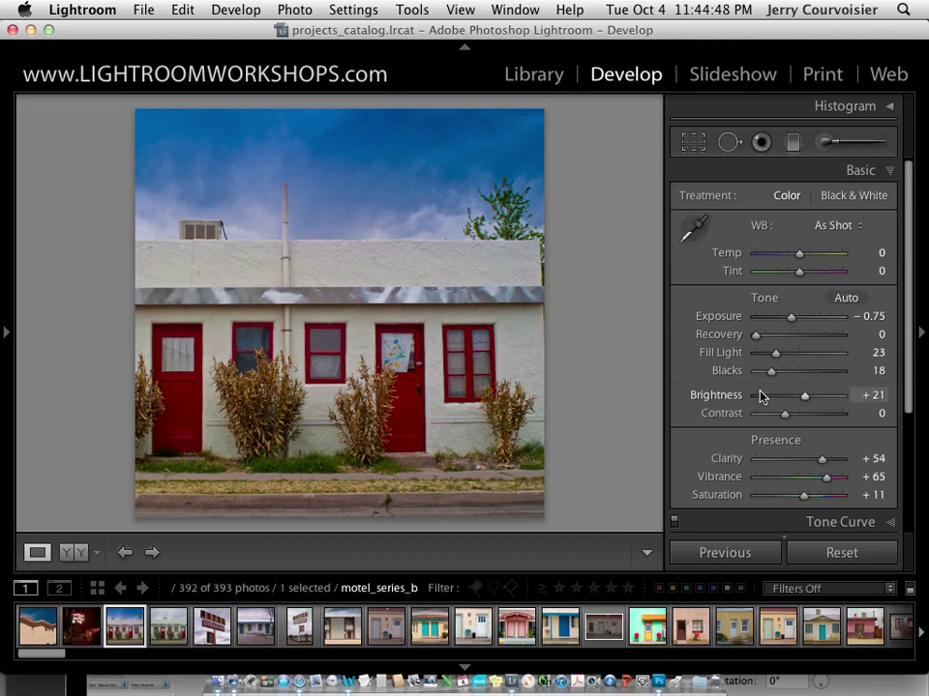
left_click_drag(769, 376, 776, 376)
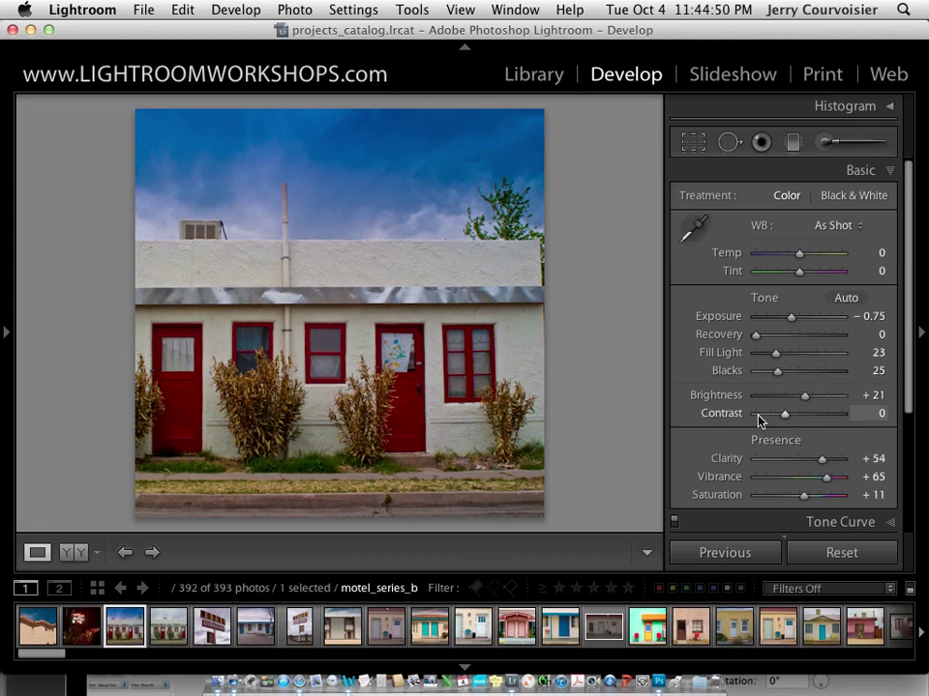